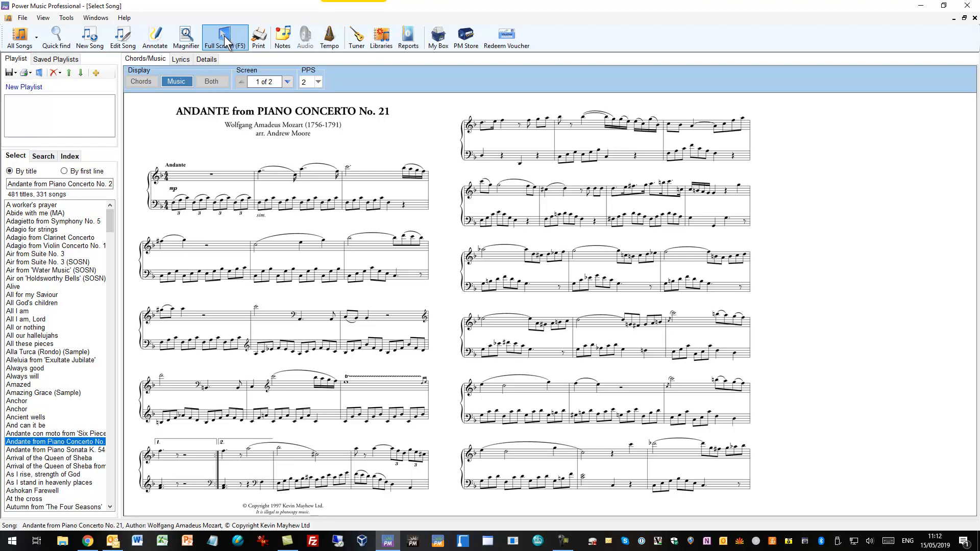
Step: Show the Andante score full screen, open its first page for annotating and bring up the music symbols
click(225, 35)
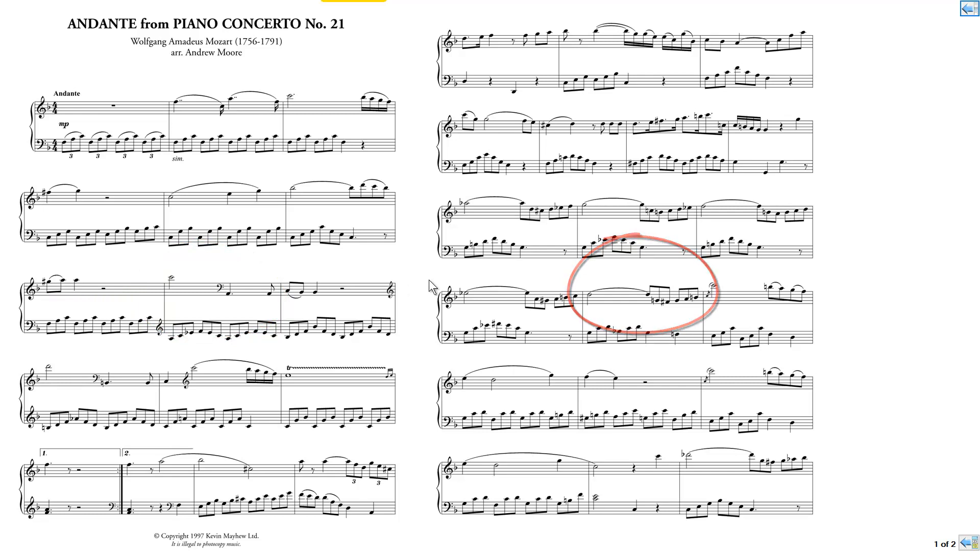
click(205, 272)
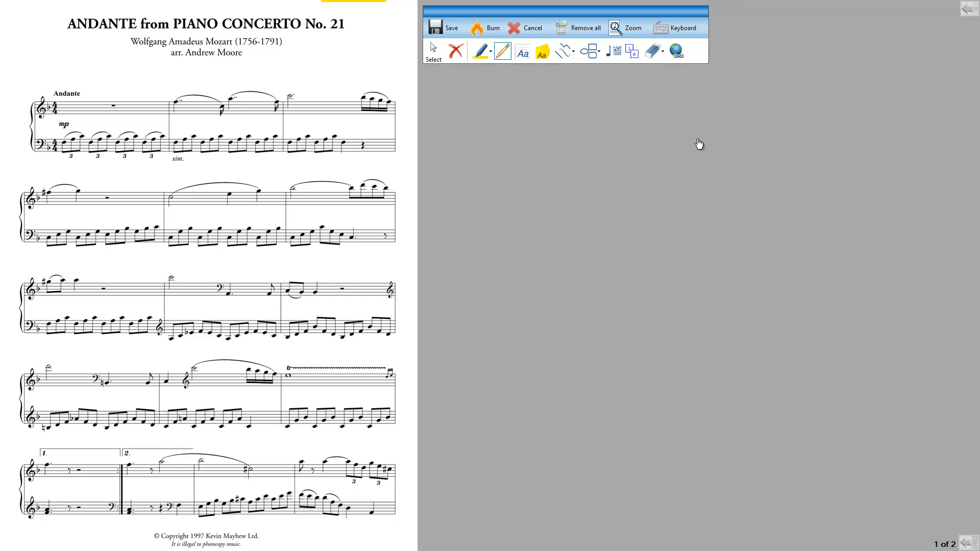
click(615, 53)
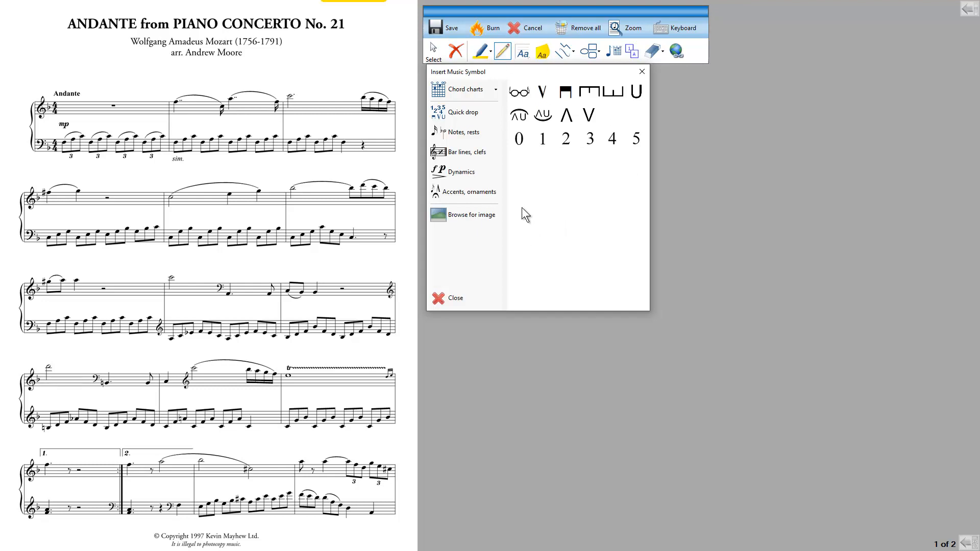
Step: Place two glasses symbols above the fourth system, one above each of its first two bars
click(519, 93)
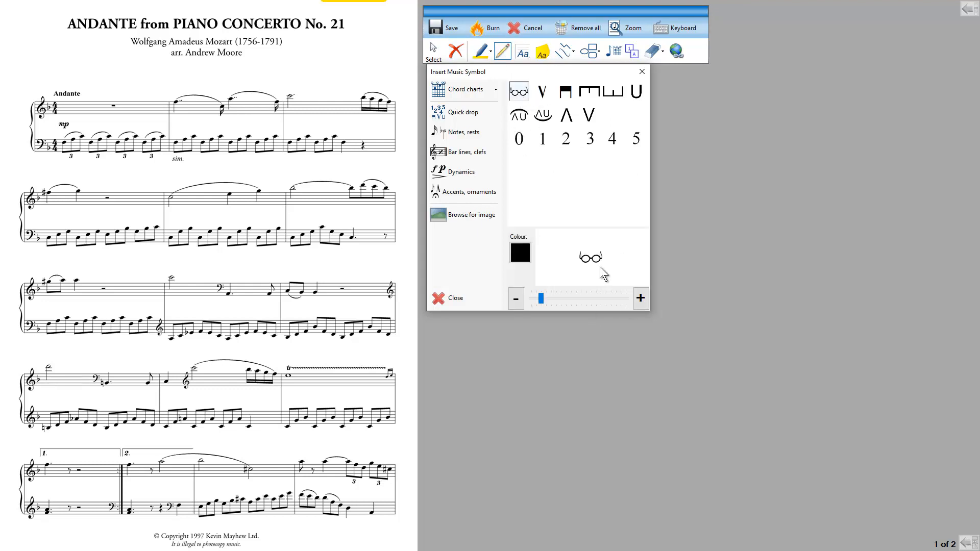
click(95, 357)
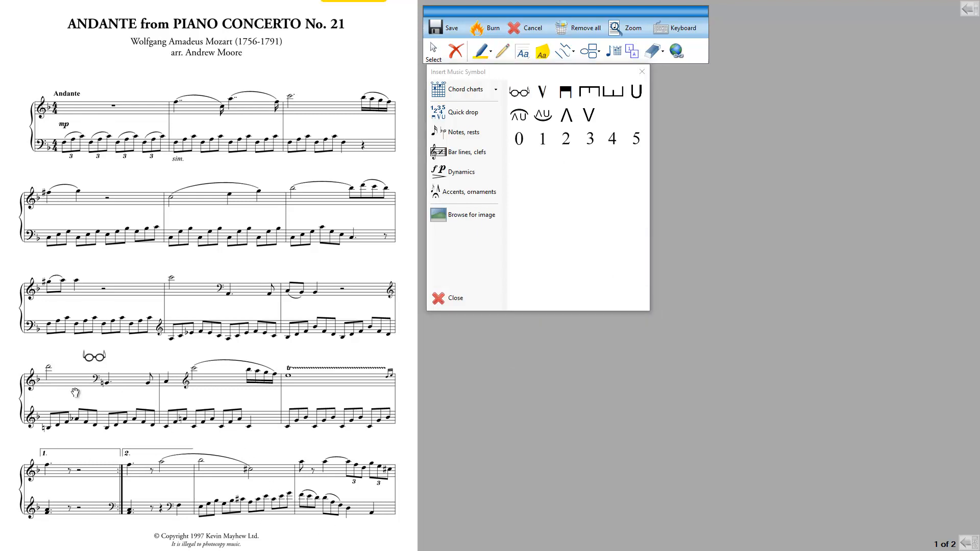
click(521, 93)
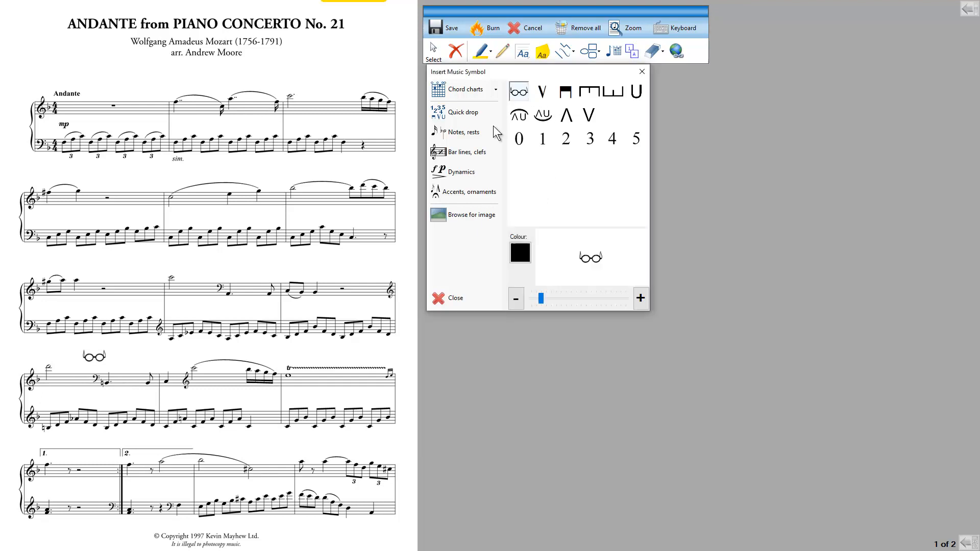
click(188, 357)
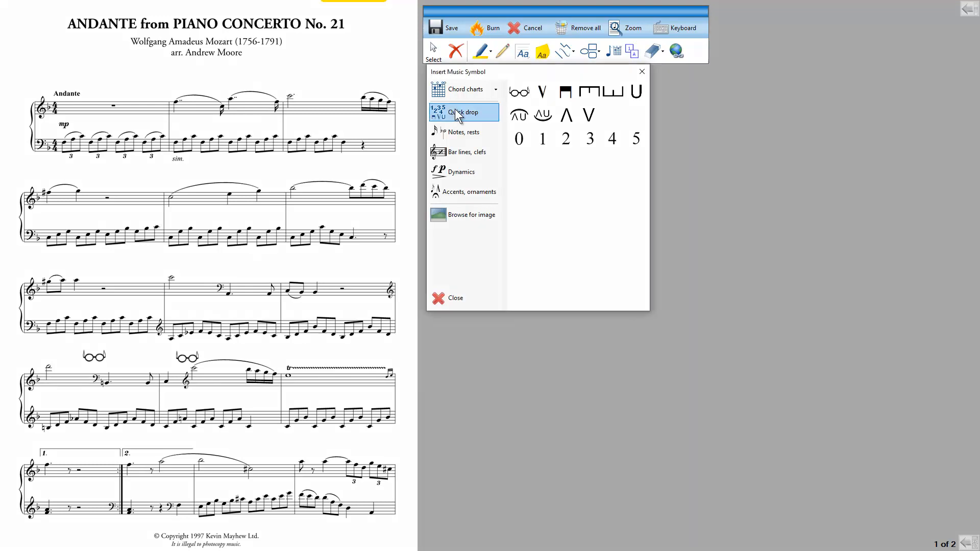
Step: Examine the notes, bar lines, dynamics and accents symbol categories, then cancel the annotations and leave the full-screen view
click(459, 131)
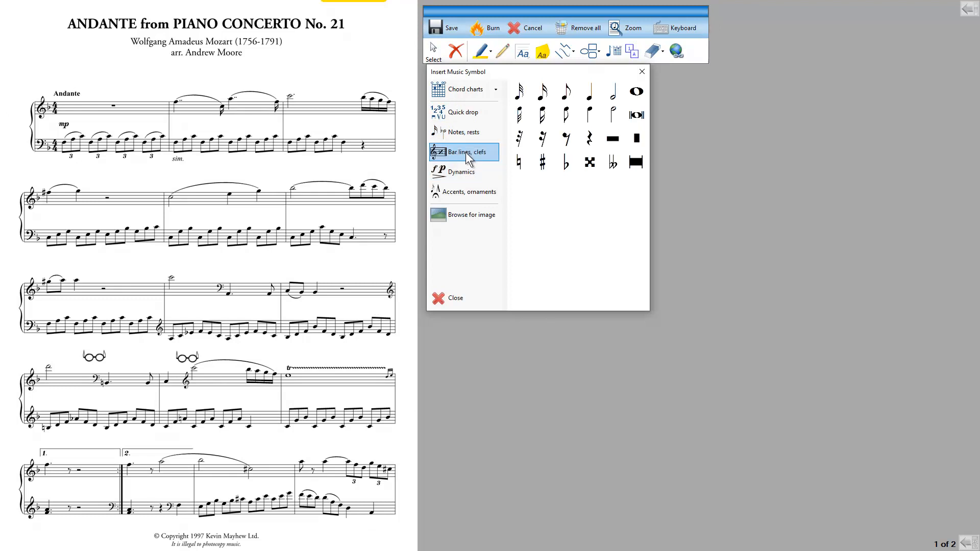
click(467, 153)
click(470, 176)
click(476, 190)
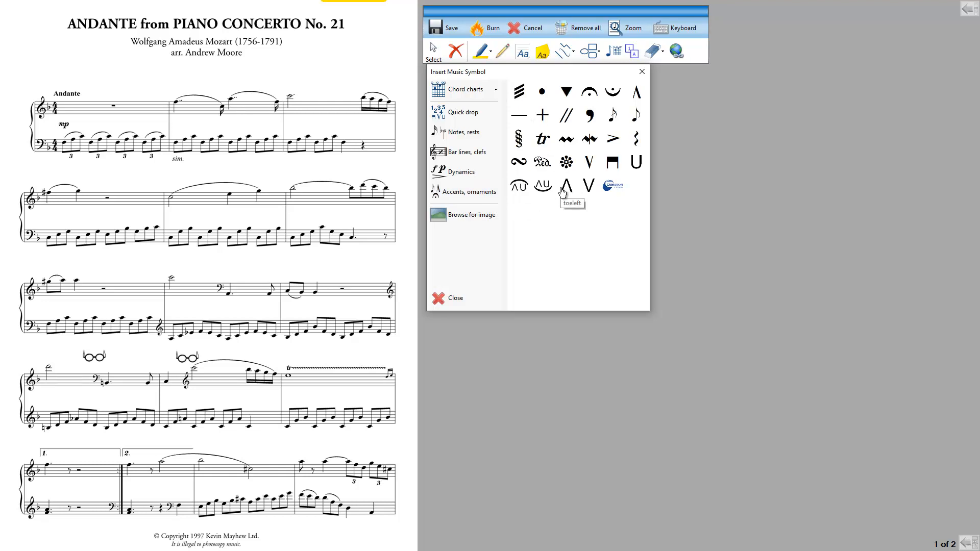
click(527, 36)
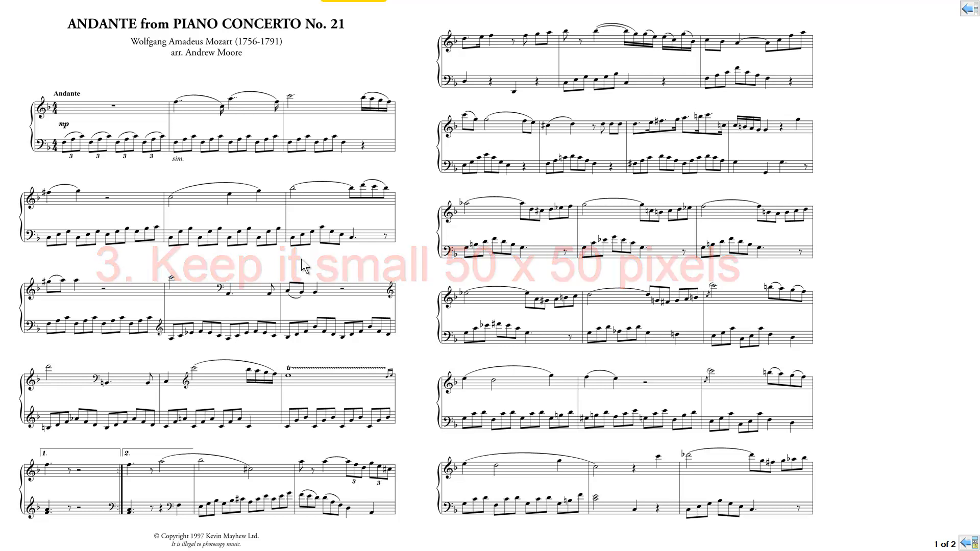
key(Escape)
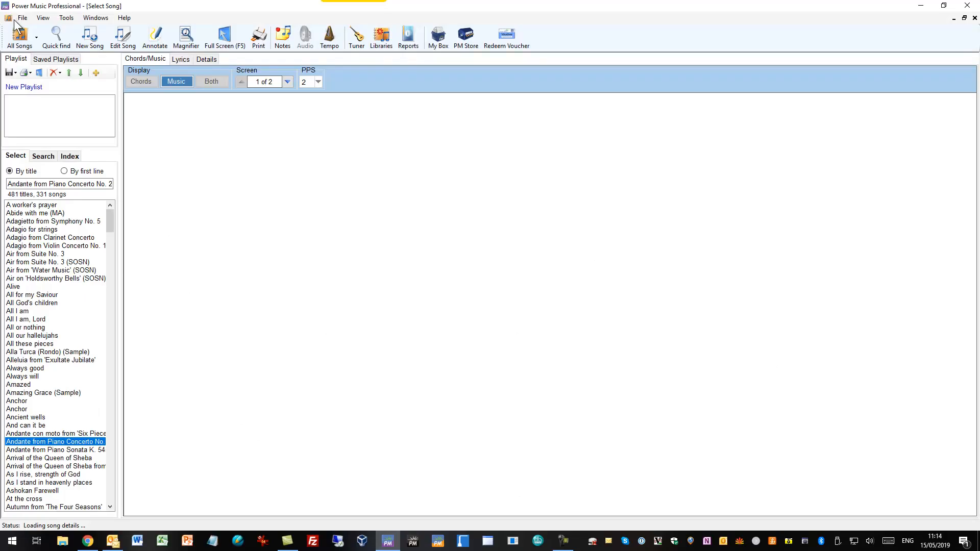
Step: Switch to Microsoft Word, enter the letter A at font size 28 and add two line breaks after it
click(137, 541)
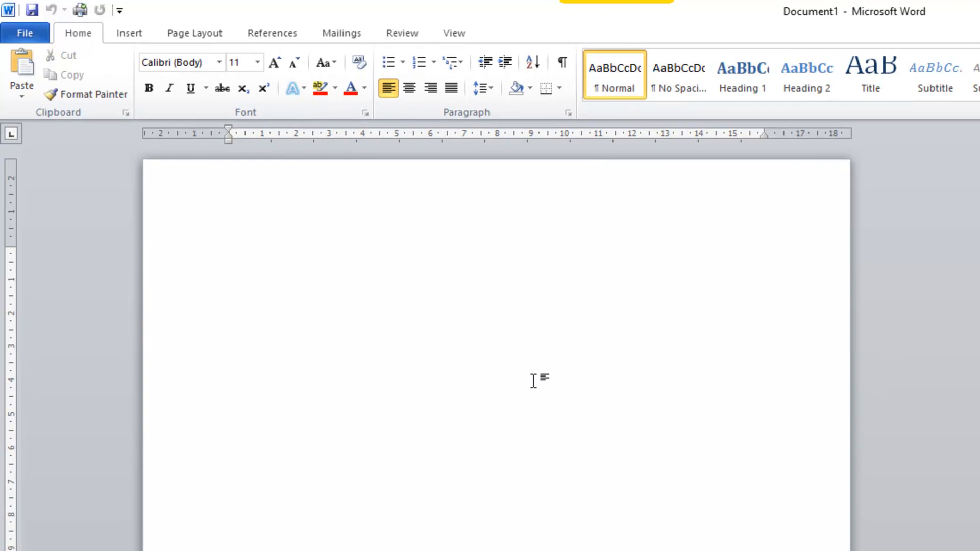
text(A)
drag(225, 254, 246, 255)
click(258, 62)
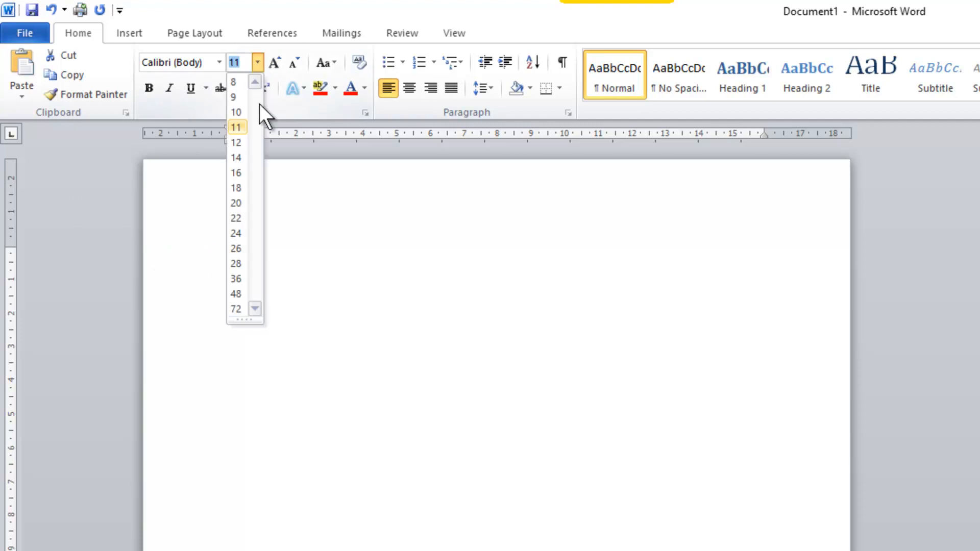
click(237, 263)
click(447, 384)
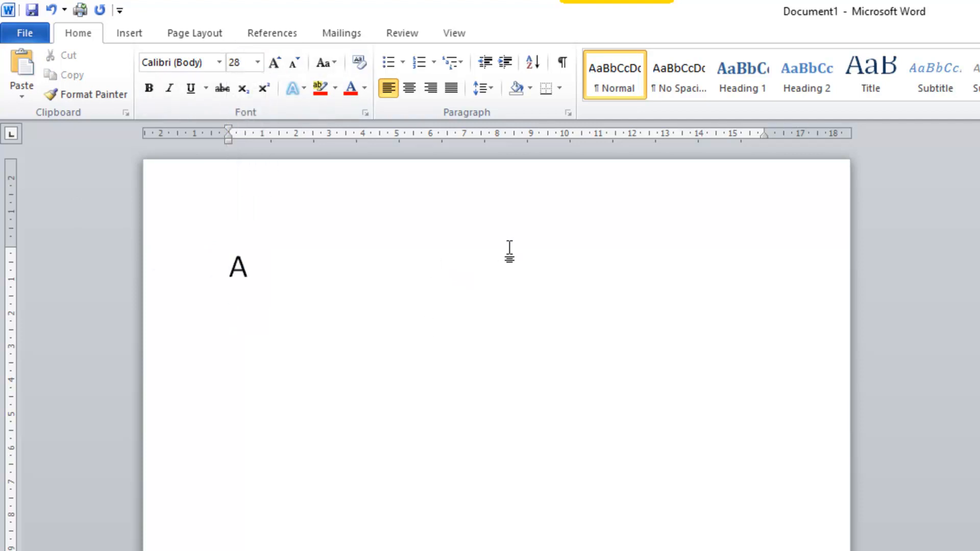
key(Return)
key(Return)
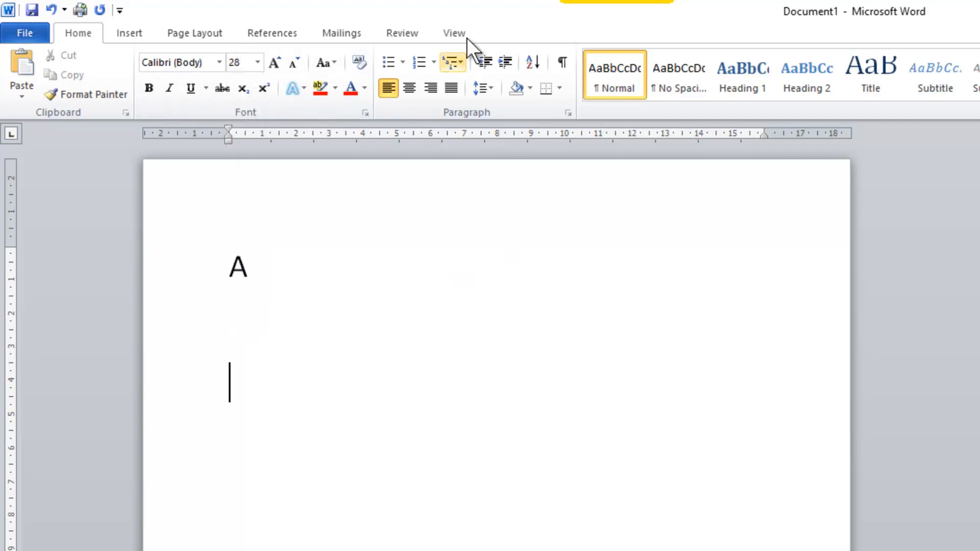
Step: Capture an area of about 37 x 37 pixels around the A with CaptureWizPro, save it to the desktop as JPEG, and close Word without saving
mouse_move(620, 5)
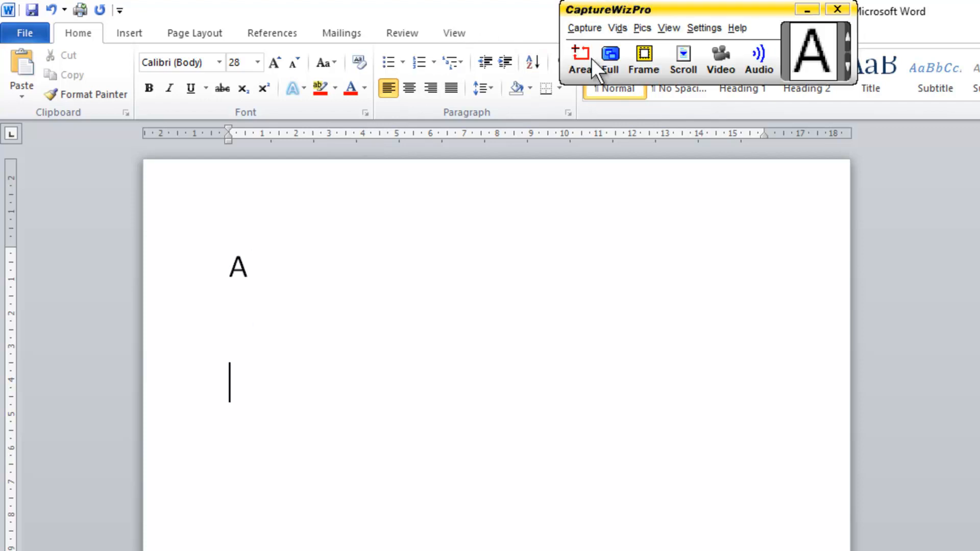
click(581, 55)
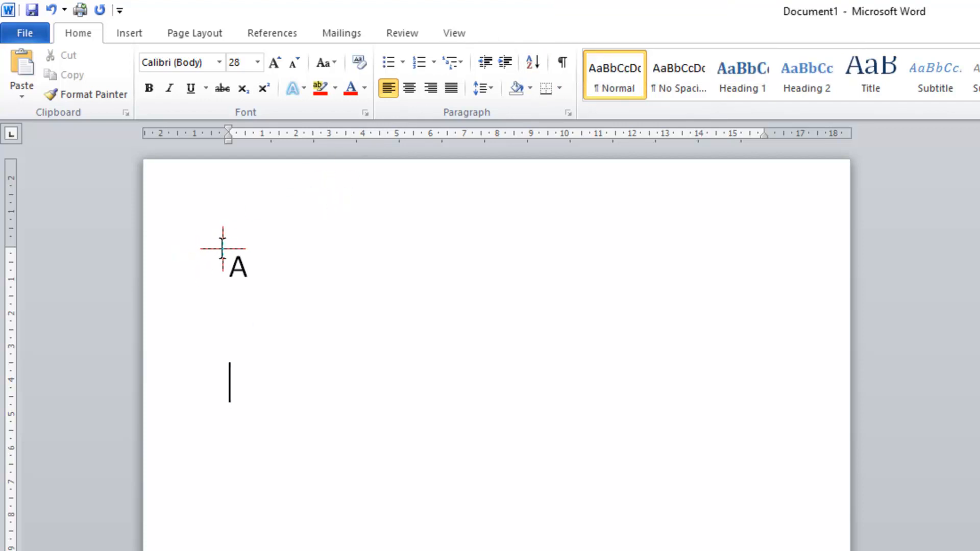
drag(220, 248, 255, 282)
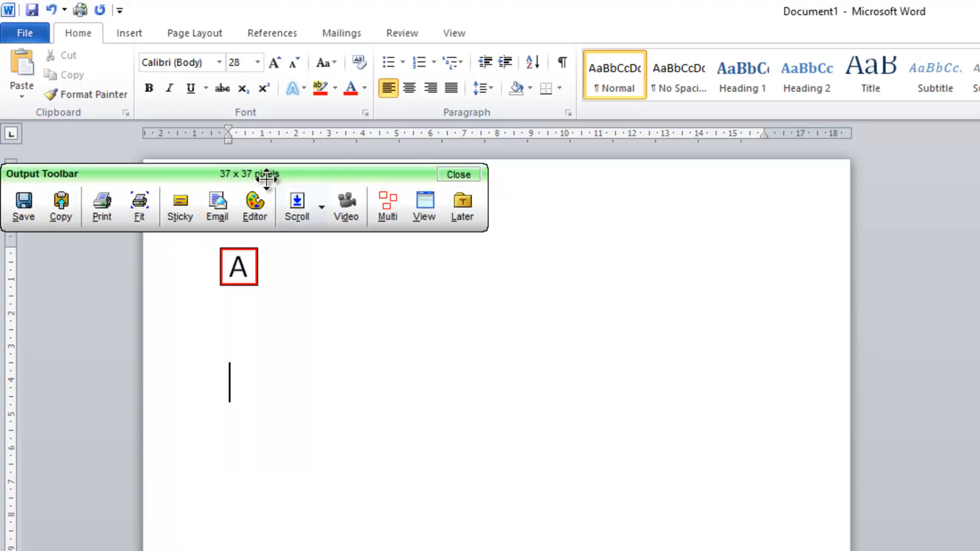
click(24, 204)
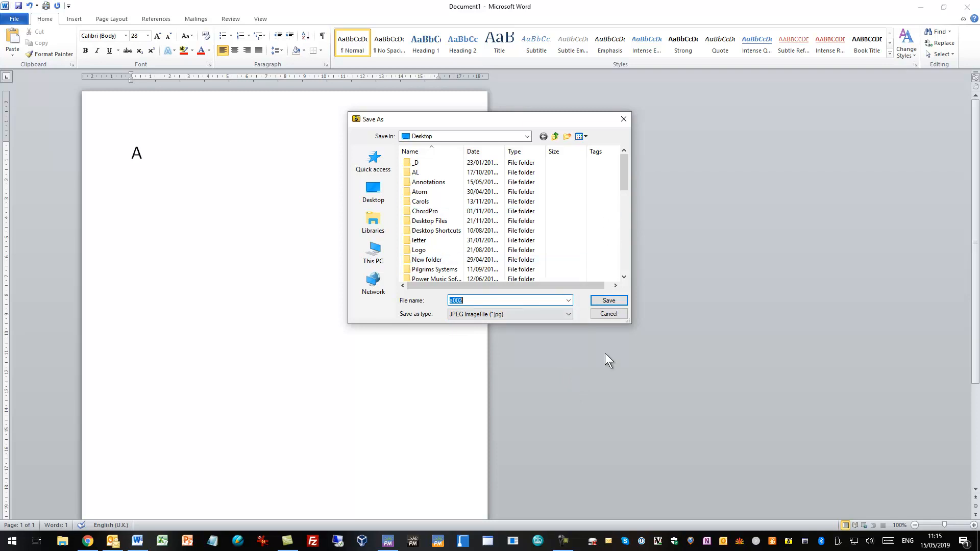
key(Return)
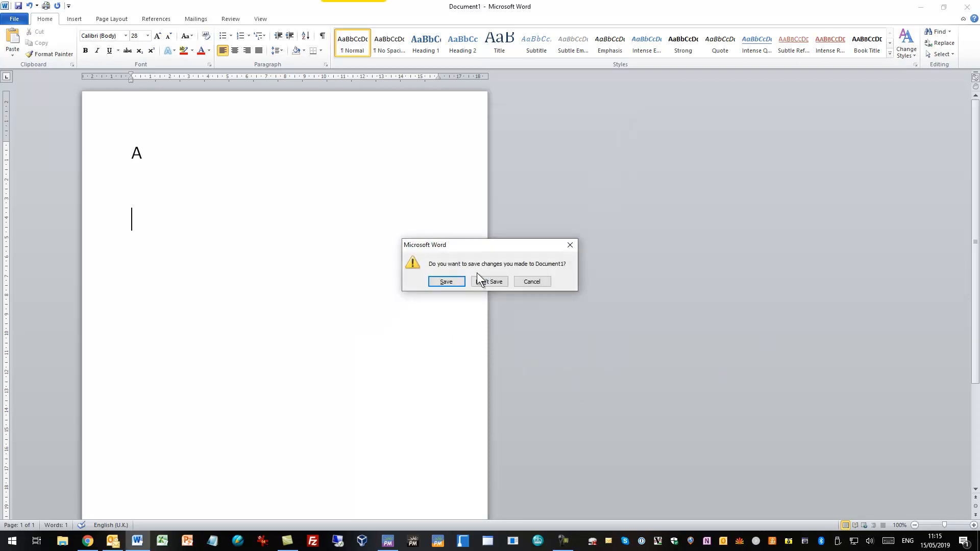
click(491, 279)
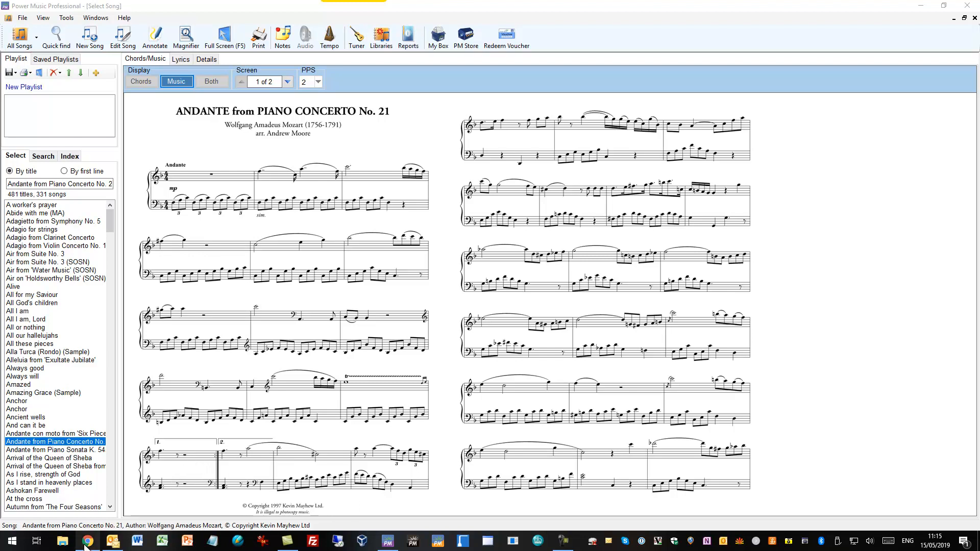
Step: Open the folder C:\Program Files (x86)\Cambron Software Limited\Power Music Professional\Symbols\quick in File Explorer
click(63, 545)
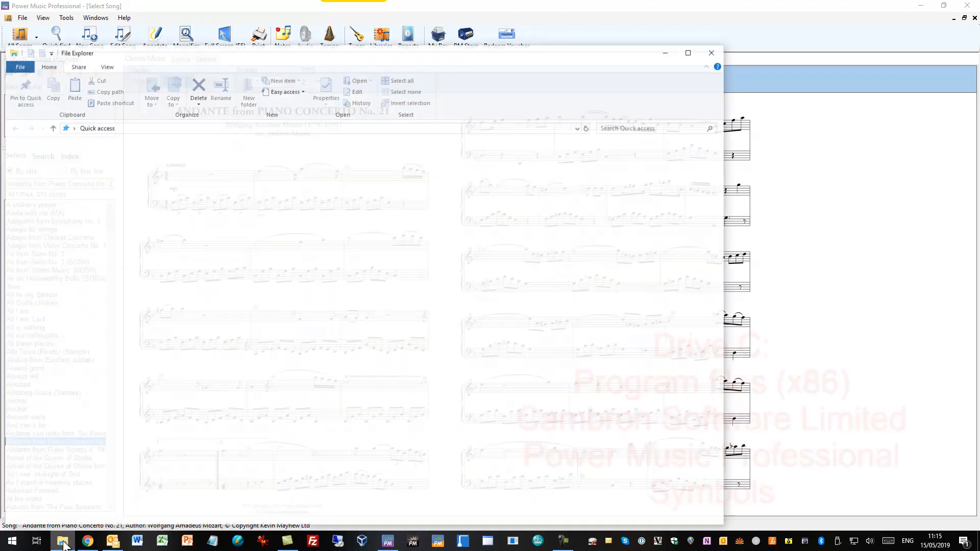
scroll(66, 357, down, 3)
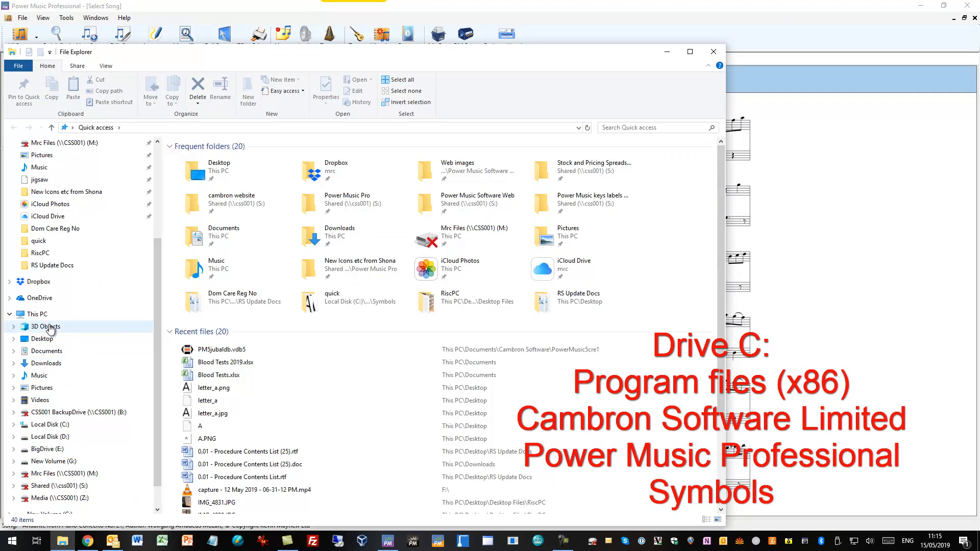
click(107, 314)
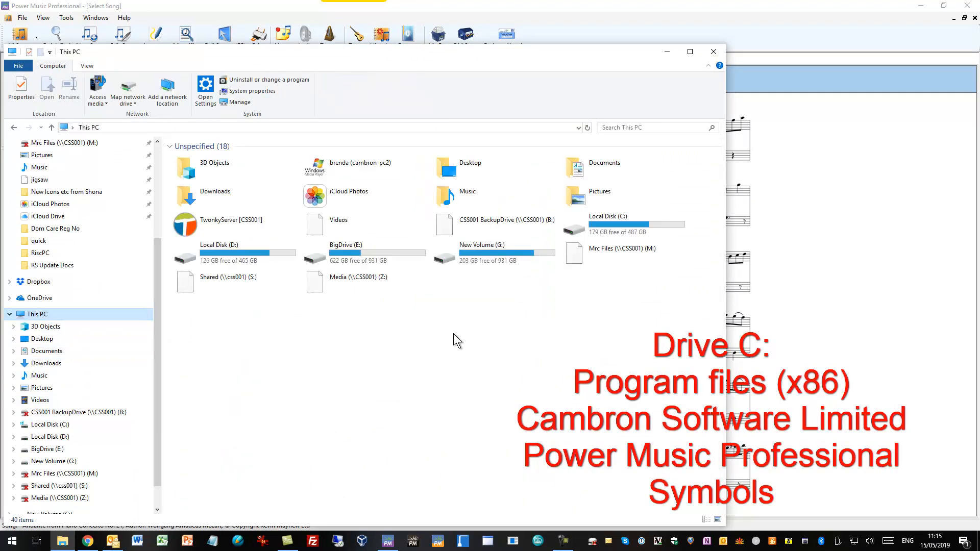
double_click(613, 222)
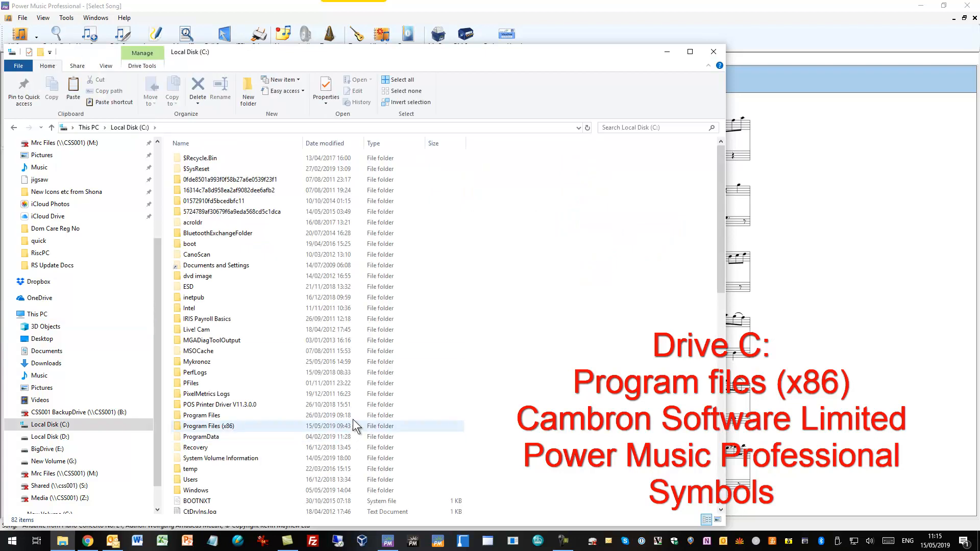
click(224, 432)
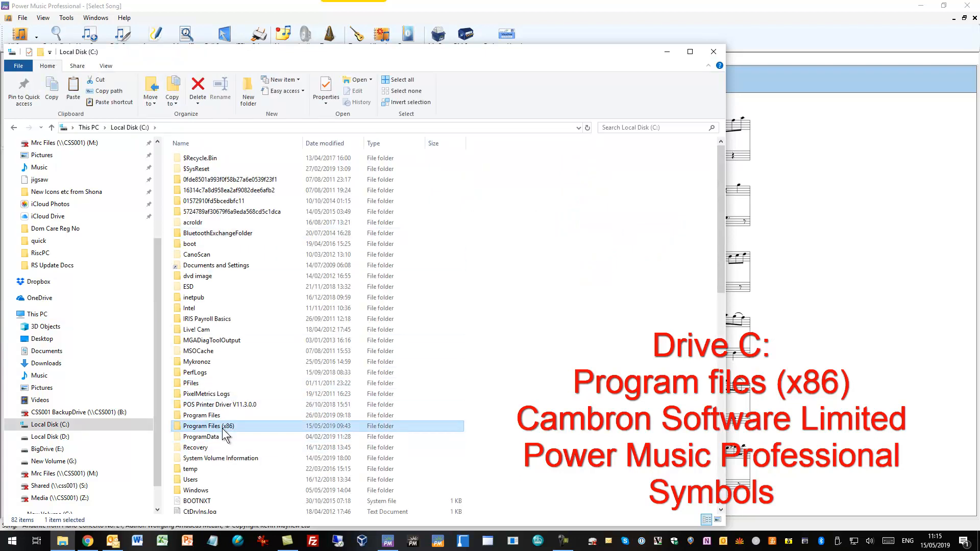
double_click(222, 428)
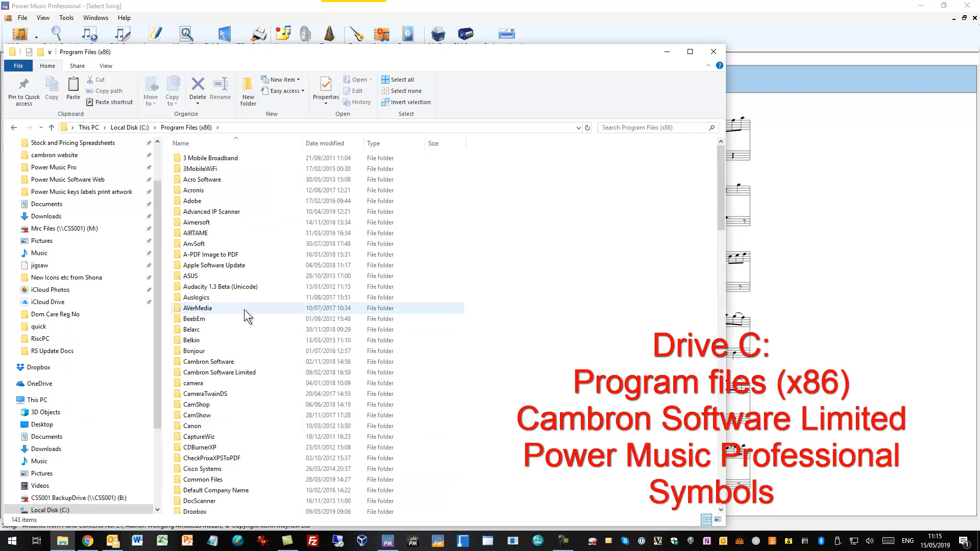
double_click(218, 373)
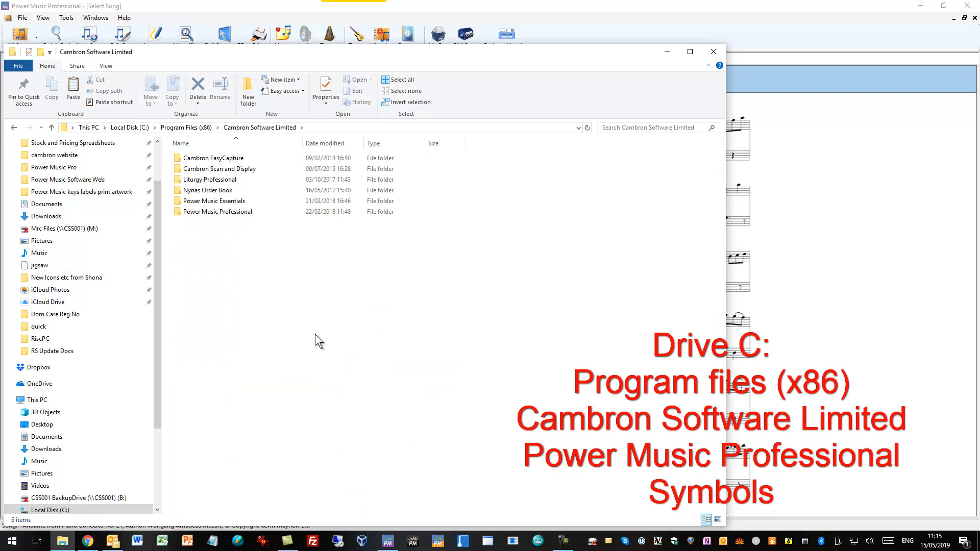
double_click(204, 213)
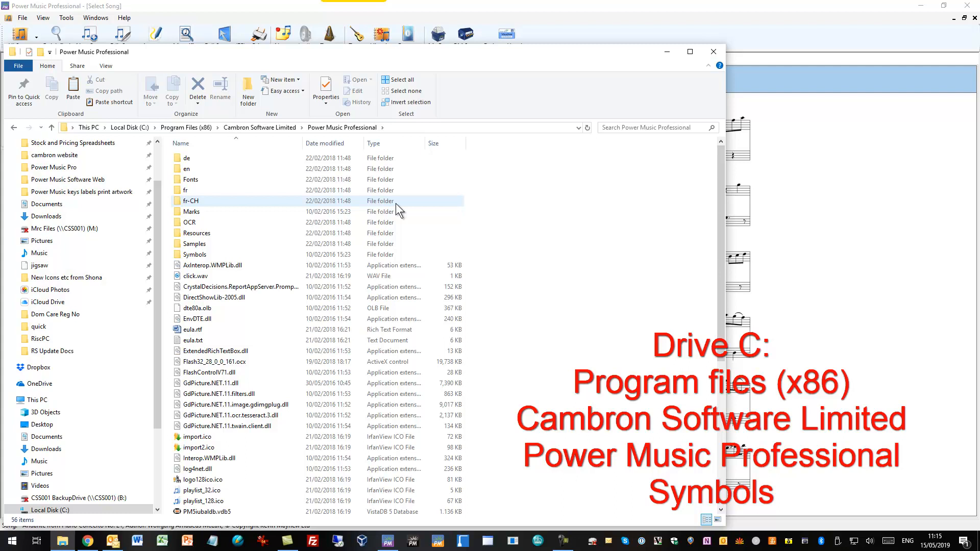
double_click(190, 254)
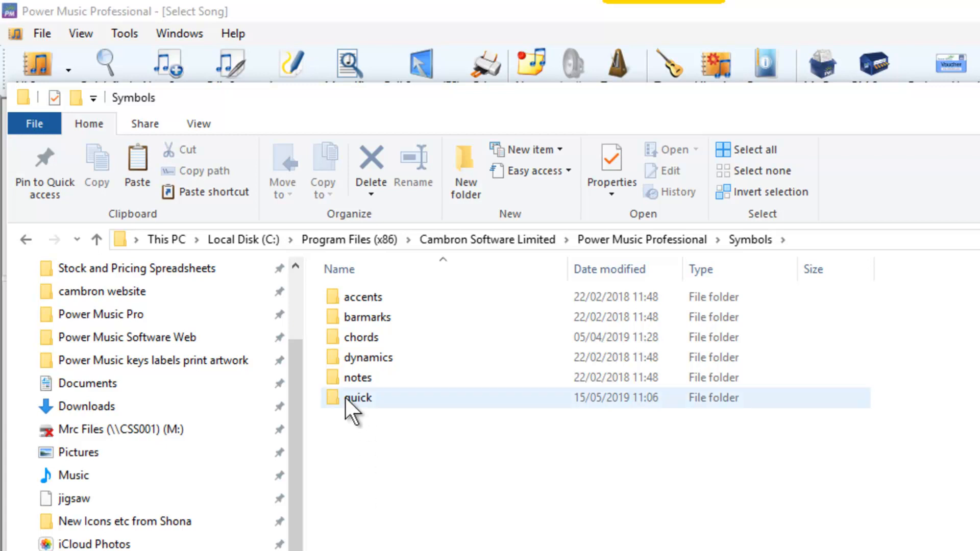
double_click(352, 397)
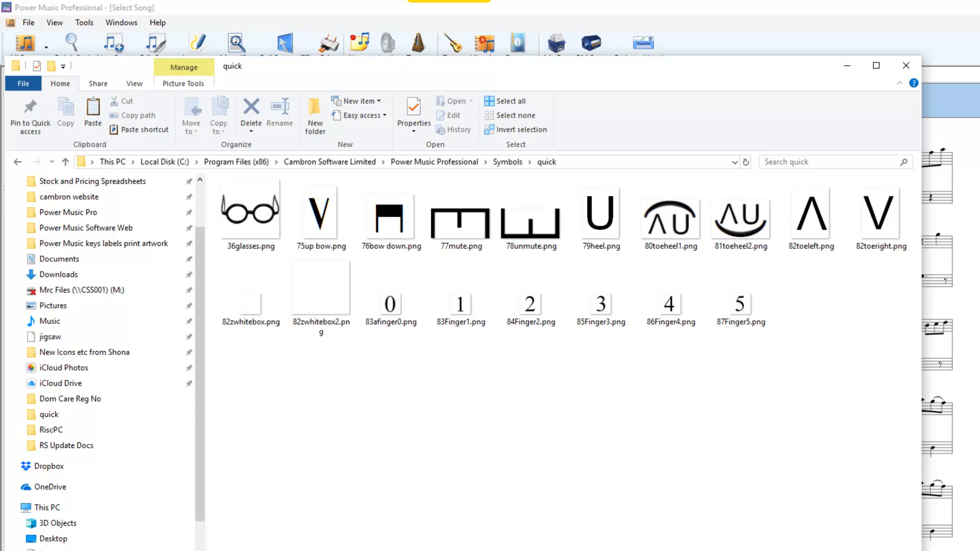
mouse_move(261, 223)
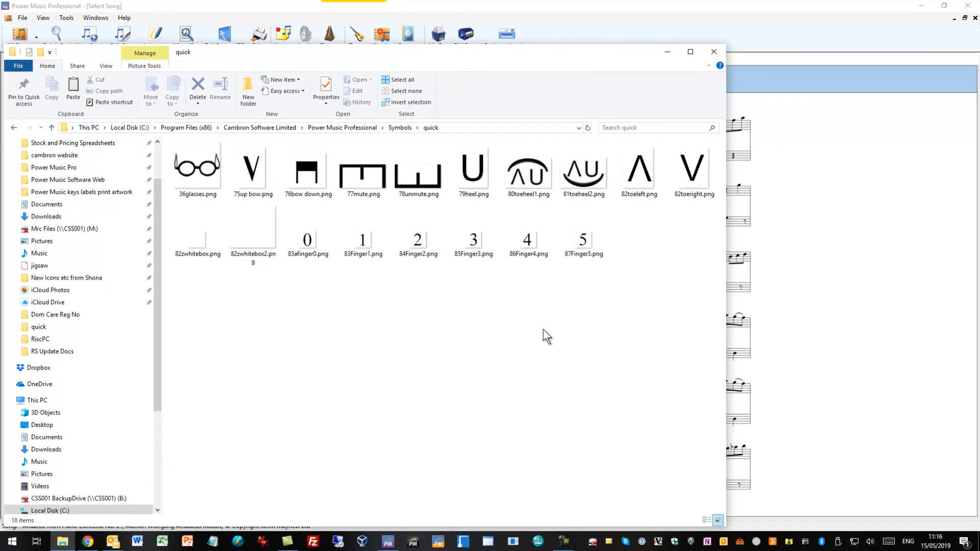
Step: Copy all six PNG symbol images, from 88Finger6.png to 91A.png, out of the desktop's Annotations folder
click(62, 545)
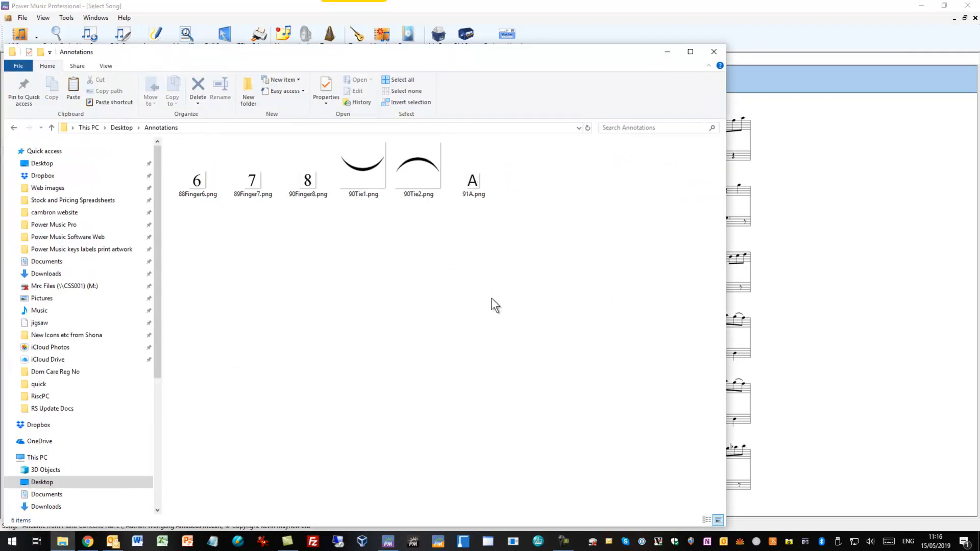
click(211, 180)
ctrl+click(246, 186)
ctrl+click(302, 188)
ctrl+click(344, 173)
ctrl+click(413, 180)
ctrl+click(481, 190)
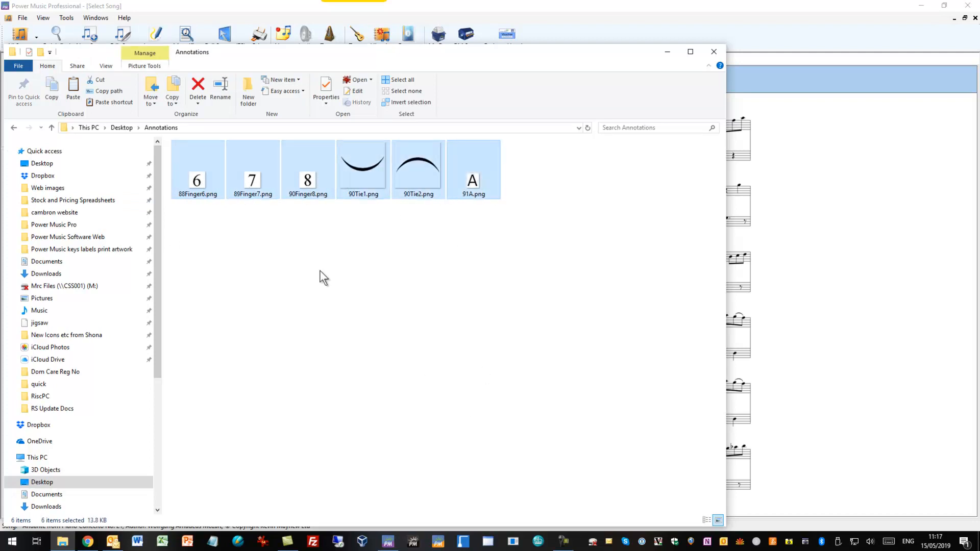
right_click(302, 157)
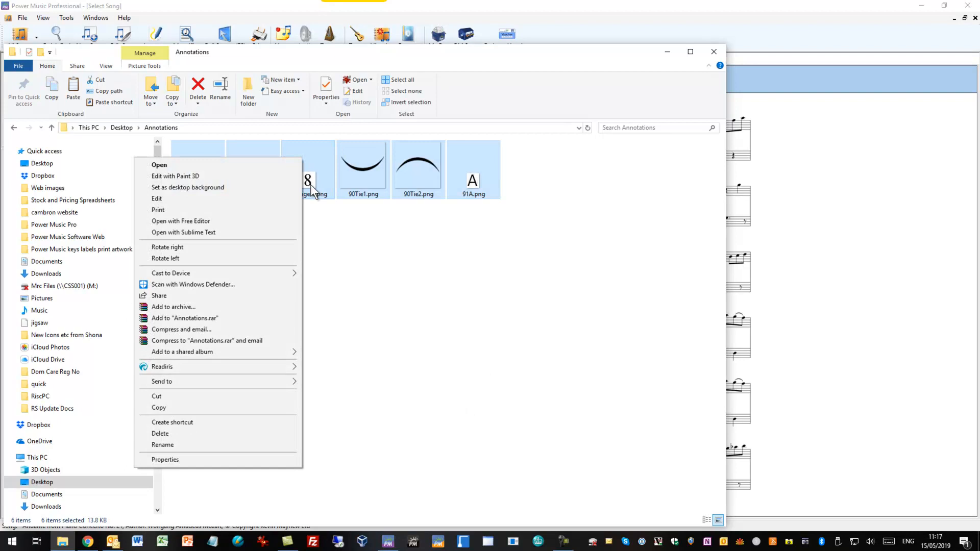
click(182, 406)
Step: Paste the copied symbol images into the quick symbols folder, granting administrator permission for all current items
key(alt+Left)
mouse_move(402, 539)
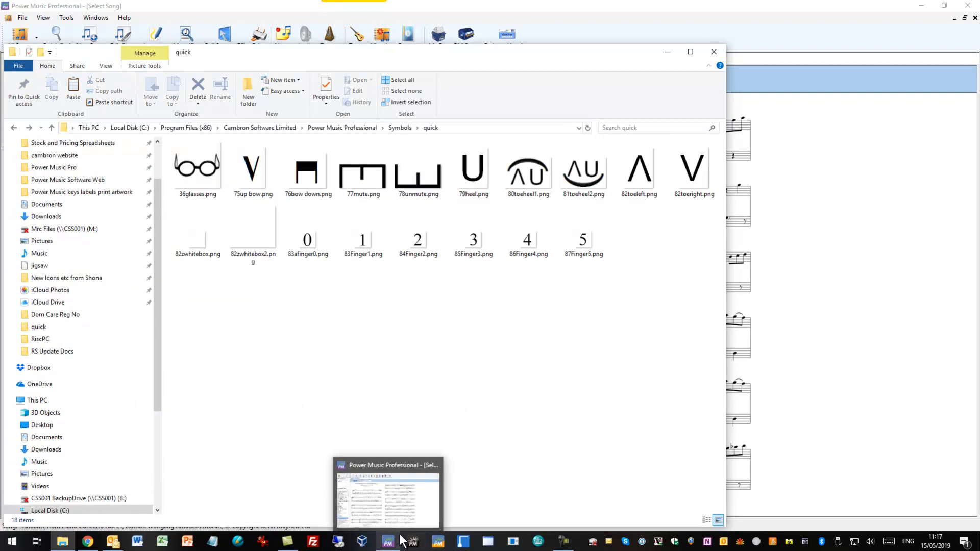
right_click(513, 300)
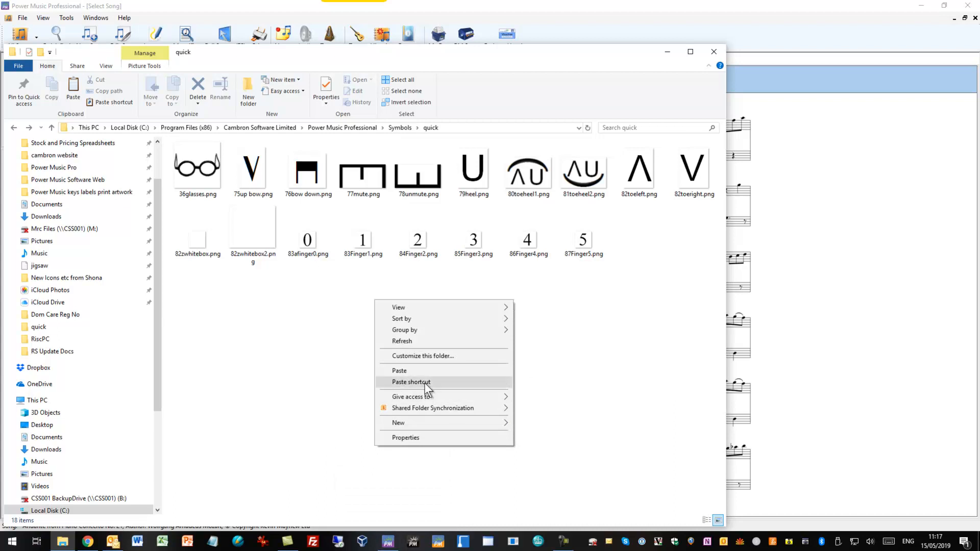
click(423, 371)
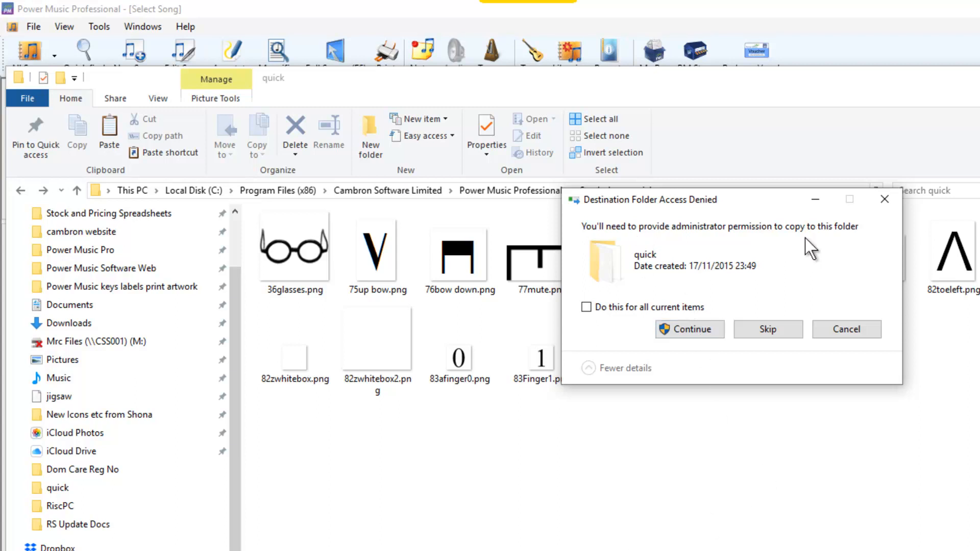
click(698, 332)
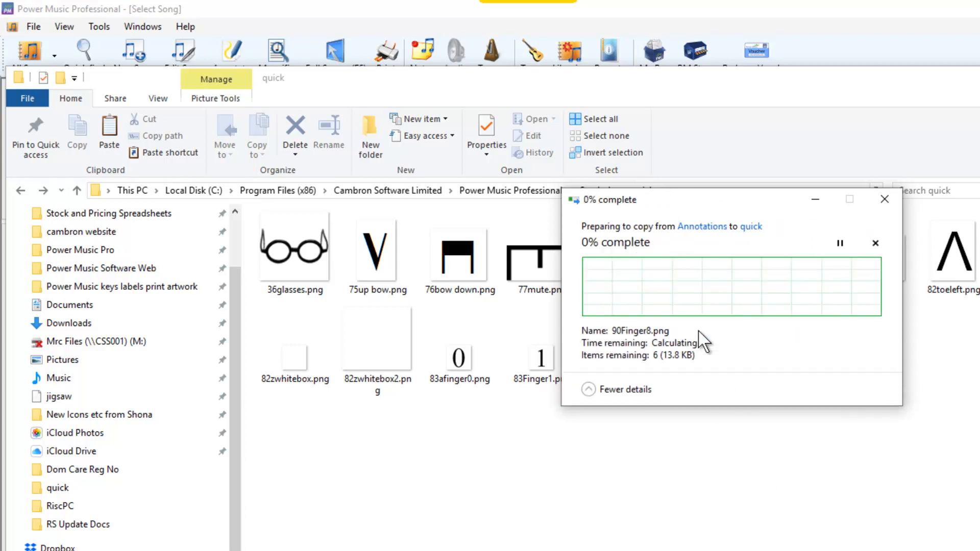
click(696, 333)
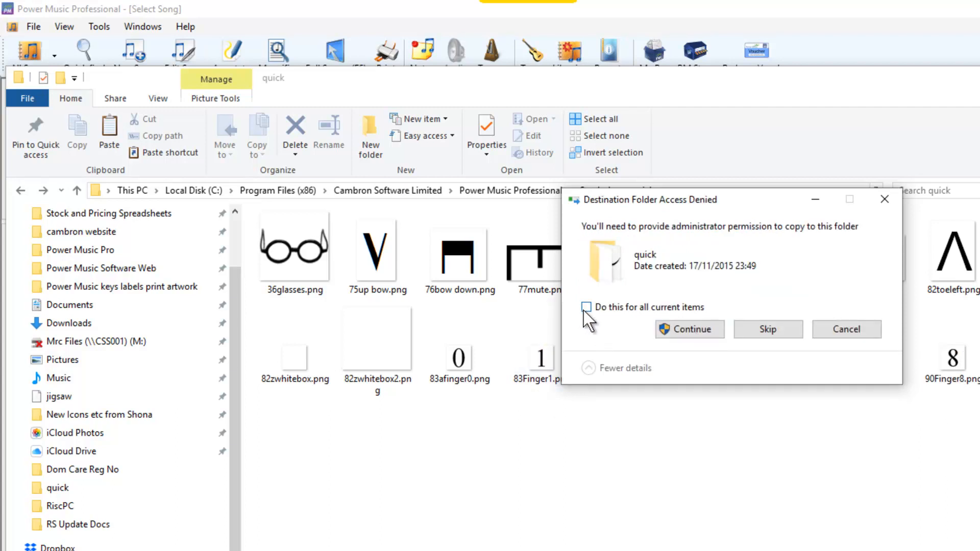
click(585, 307)
click(706, 334)
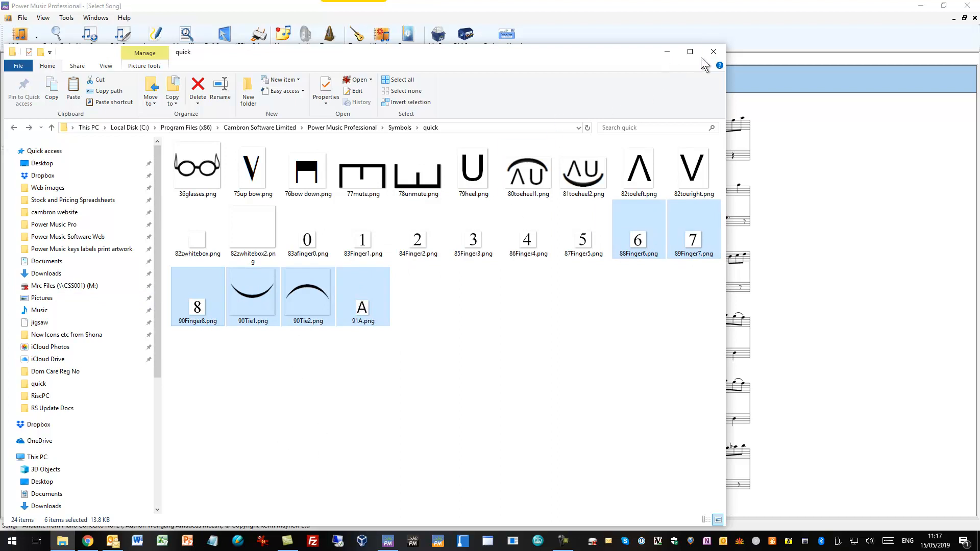
Step: Close File Explorer, restart Power Music Professional and open Andante from Piano Concerto No. 21 from All Songs
click(715, 54)
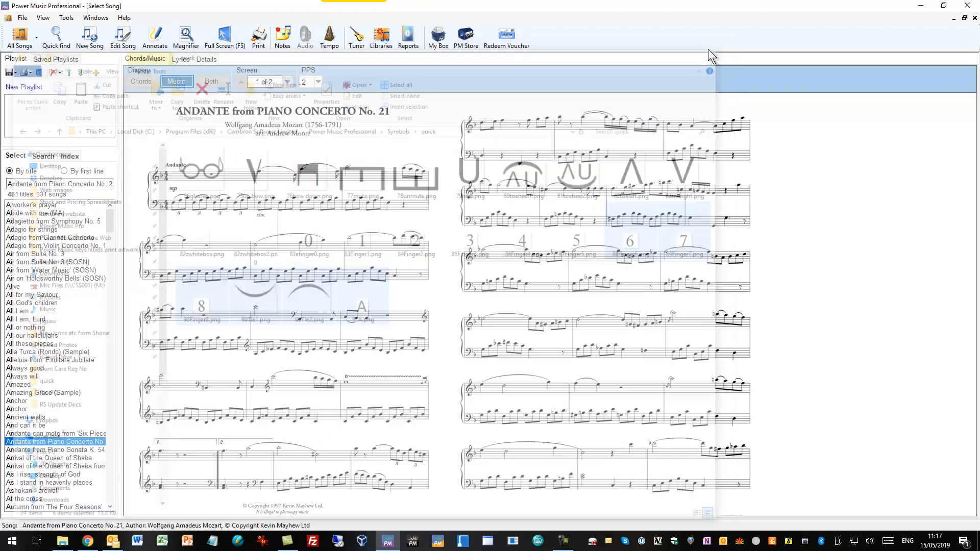
click(968, 5)
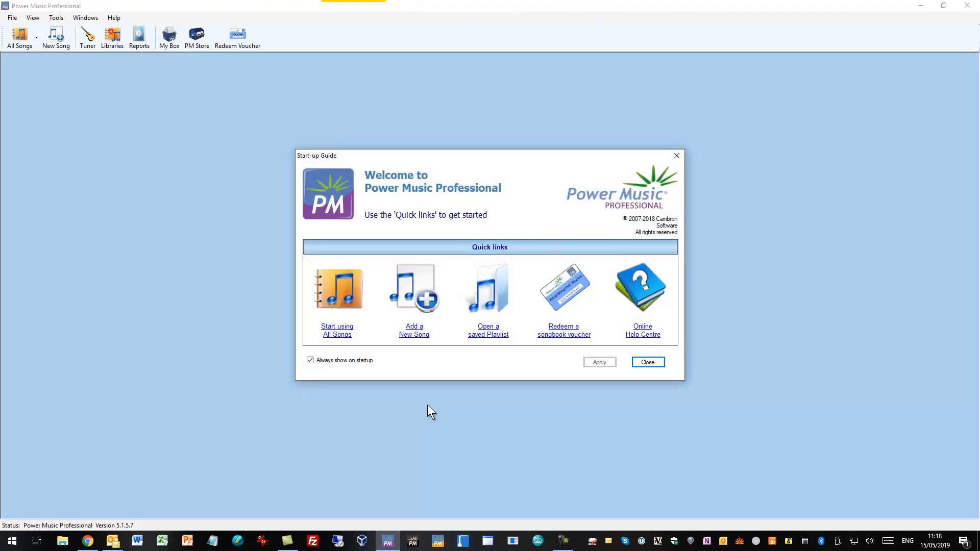
click(344, 332)
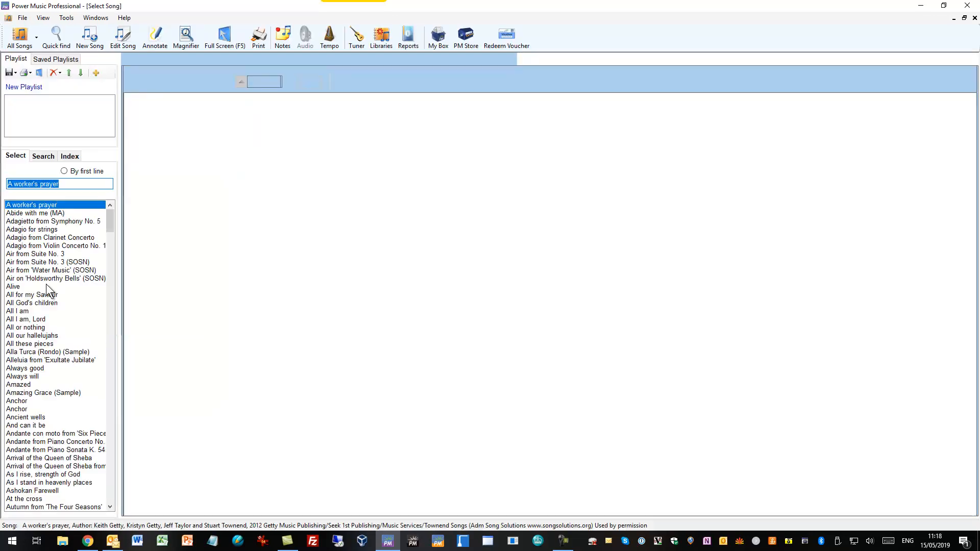
click(59, 442)
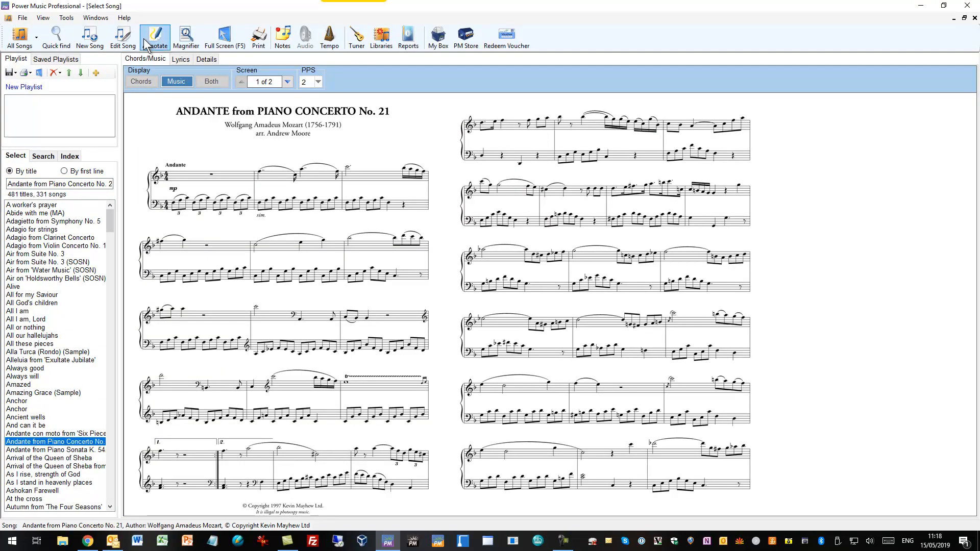
Step: Show the score full screen in annotation mode and display the Quick drop music symbols
click(233, 38)
click(208, 262)
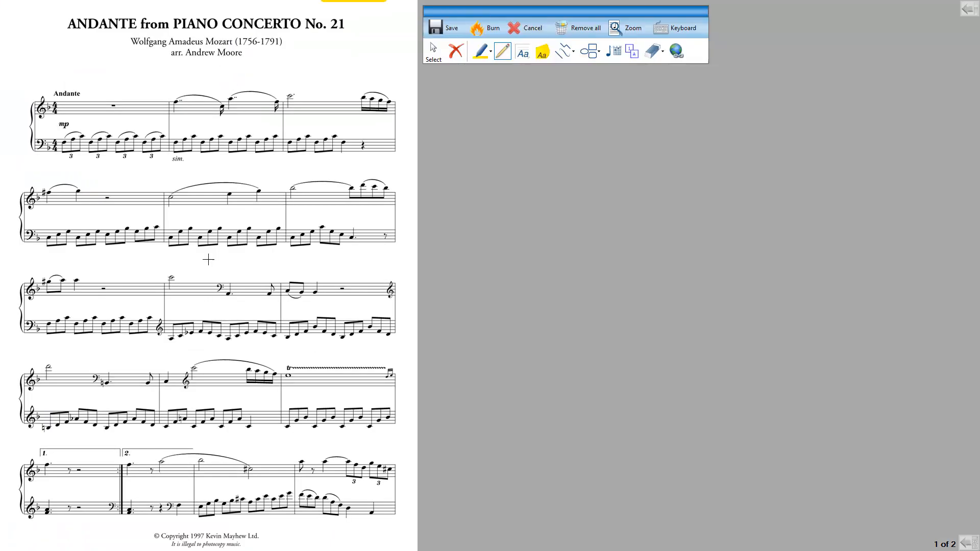
click(622, 56)
click(621, 56)
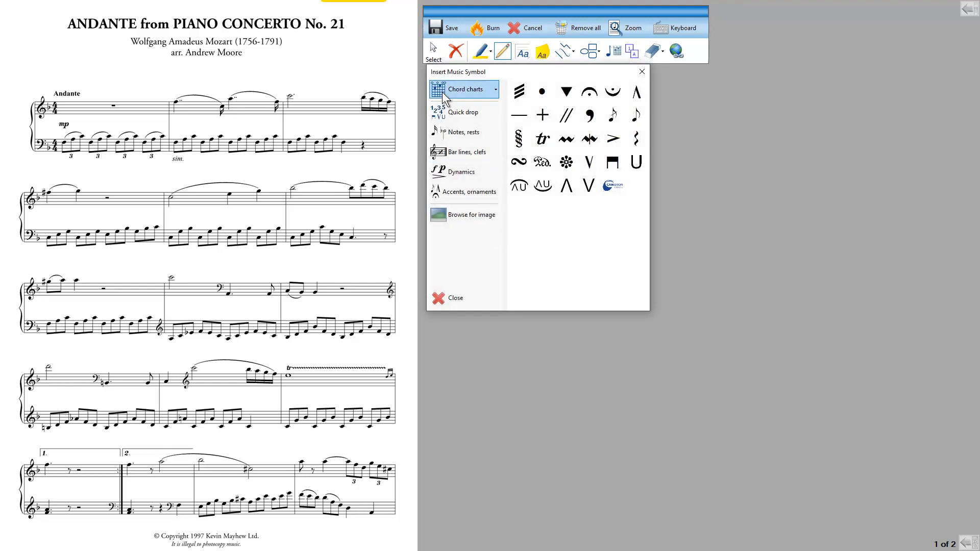
click(460, 114)
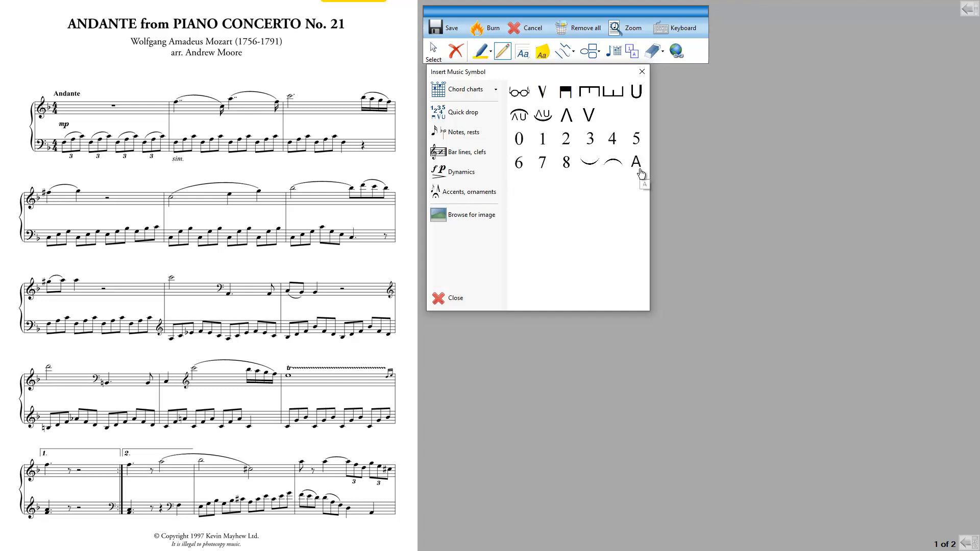
Step: Place a slightly enlarged lower tie under the fourth system's second bar, then cancel the annotations and leave the full-screen view
click(589, 164)
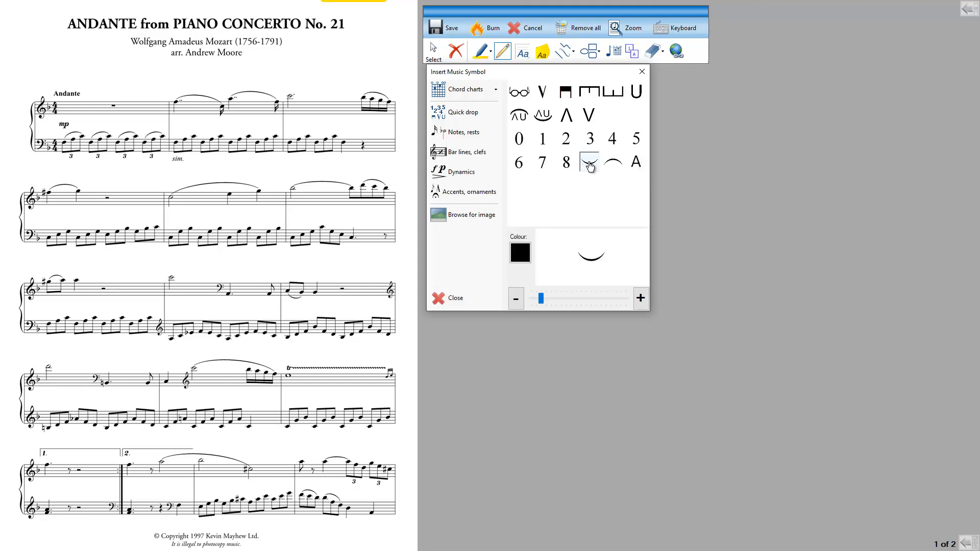
click(547, 297)
click(220, 438)
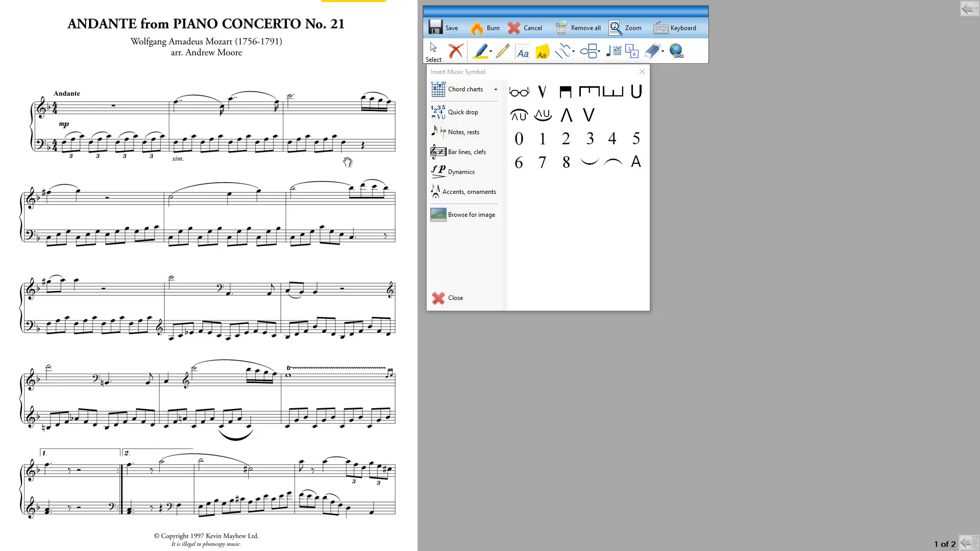
click(531, 28)
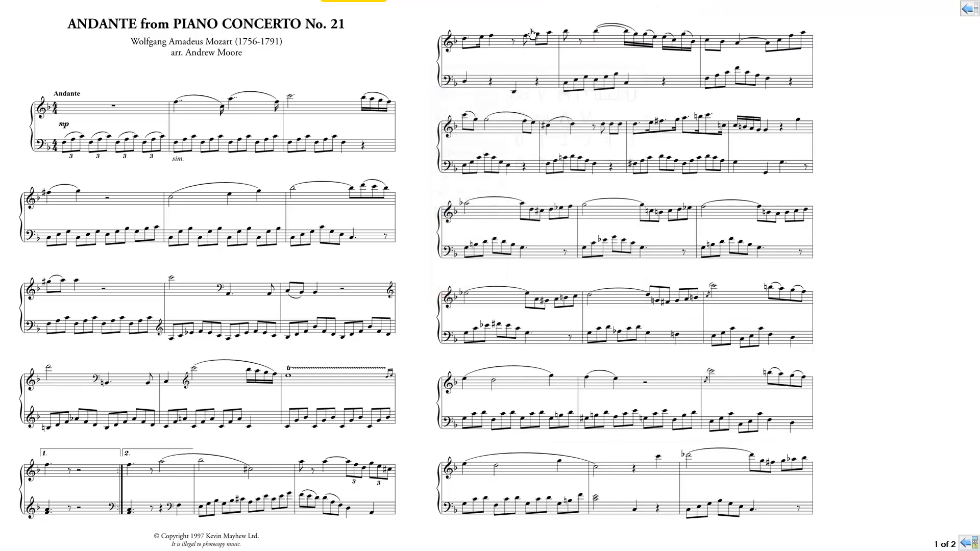
key(Escape)
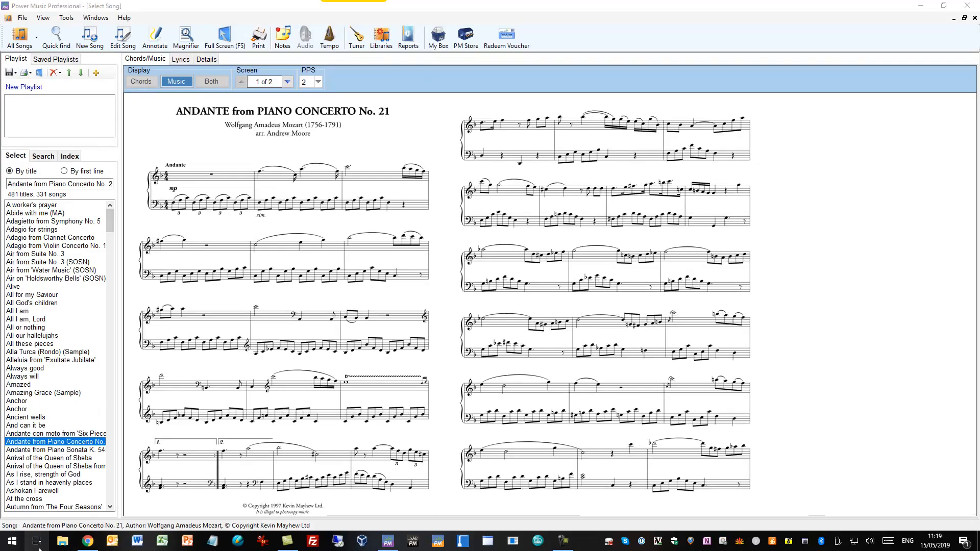
Step: Switch to the Annotations folder in File Explorer and open the quick symbols folder from there
click(63, 542)
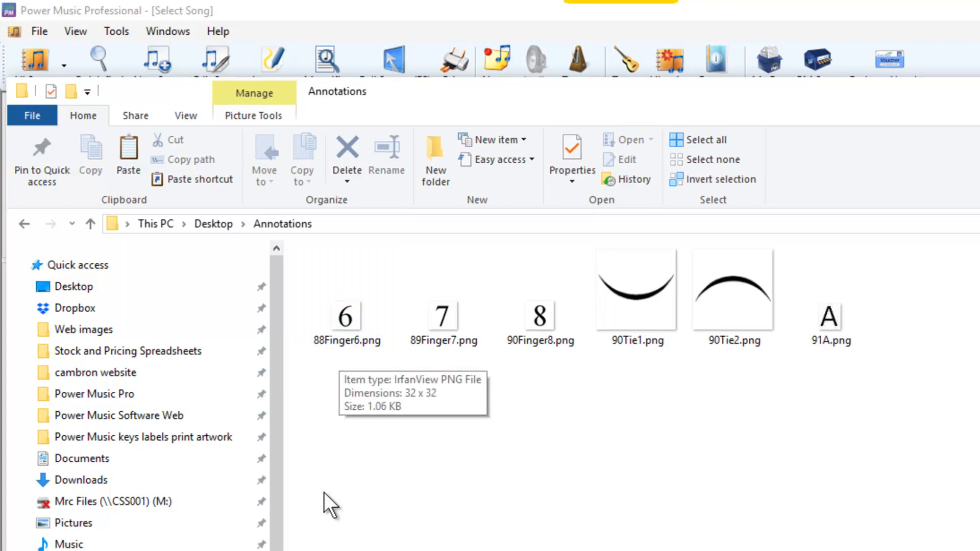
click(63, 493)
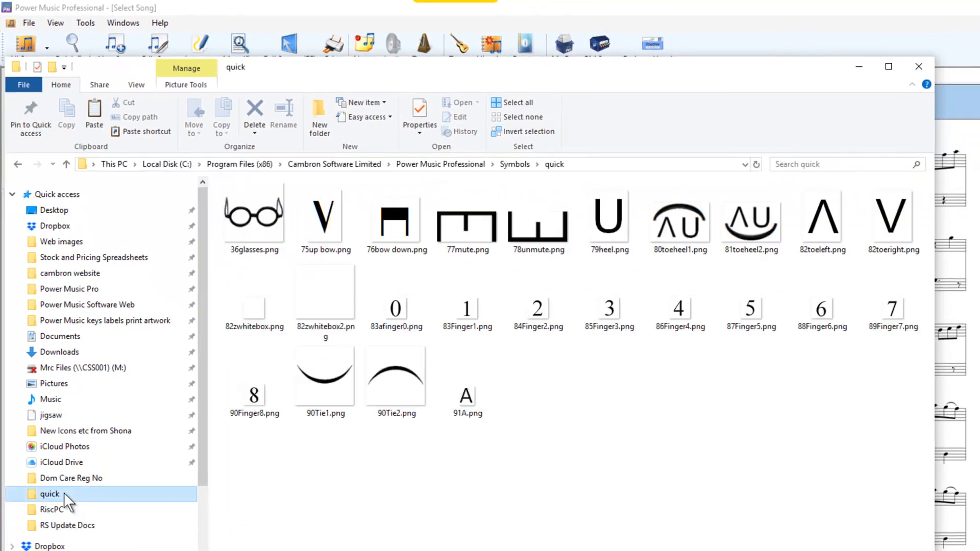